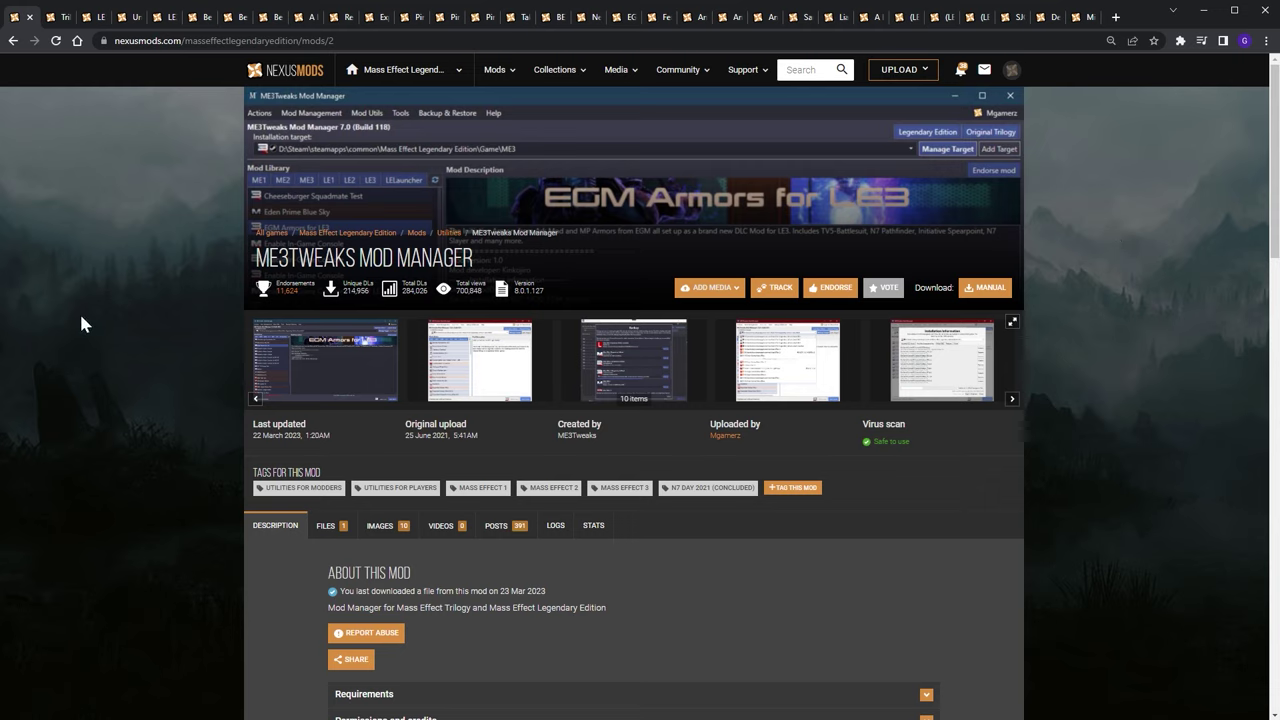
# - Switch from the ME3Tweaks Mod Manager page to the Trilogy Save Editor mod page
pyautogui.moveTo(256, 258); pyautogui.dragTo(290, 258)
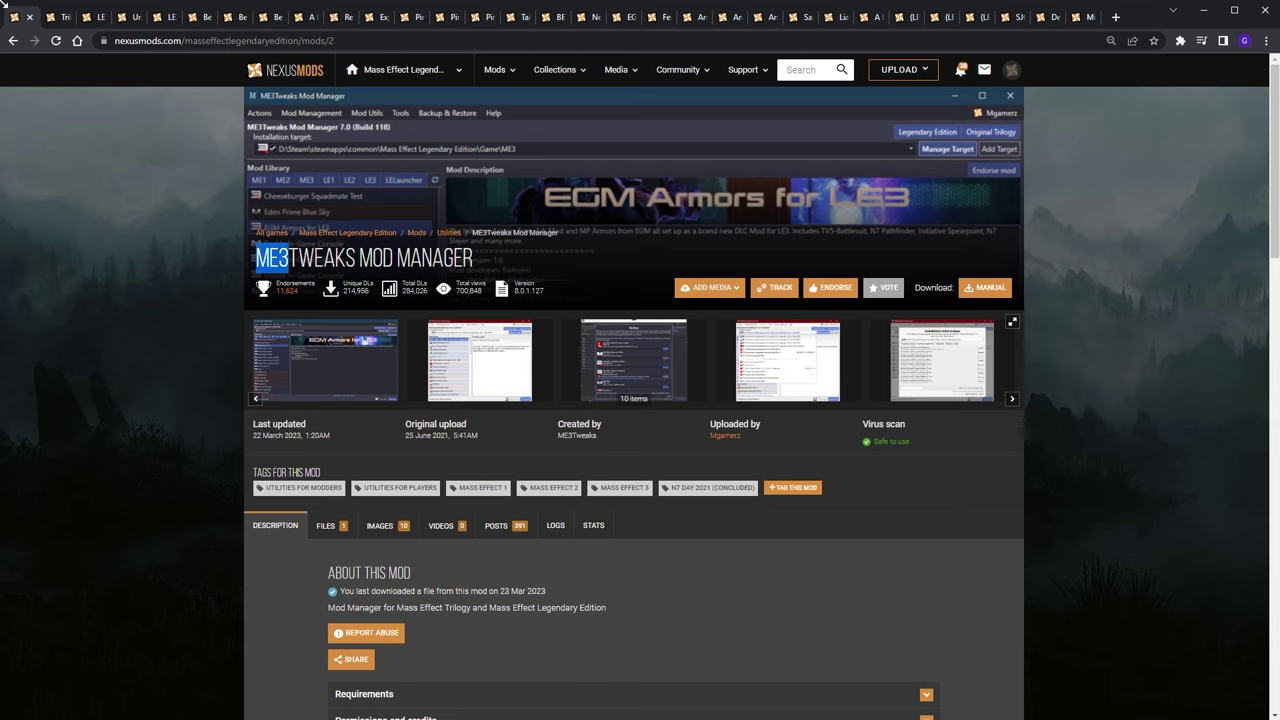
pyautogui.click(57, 17)
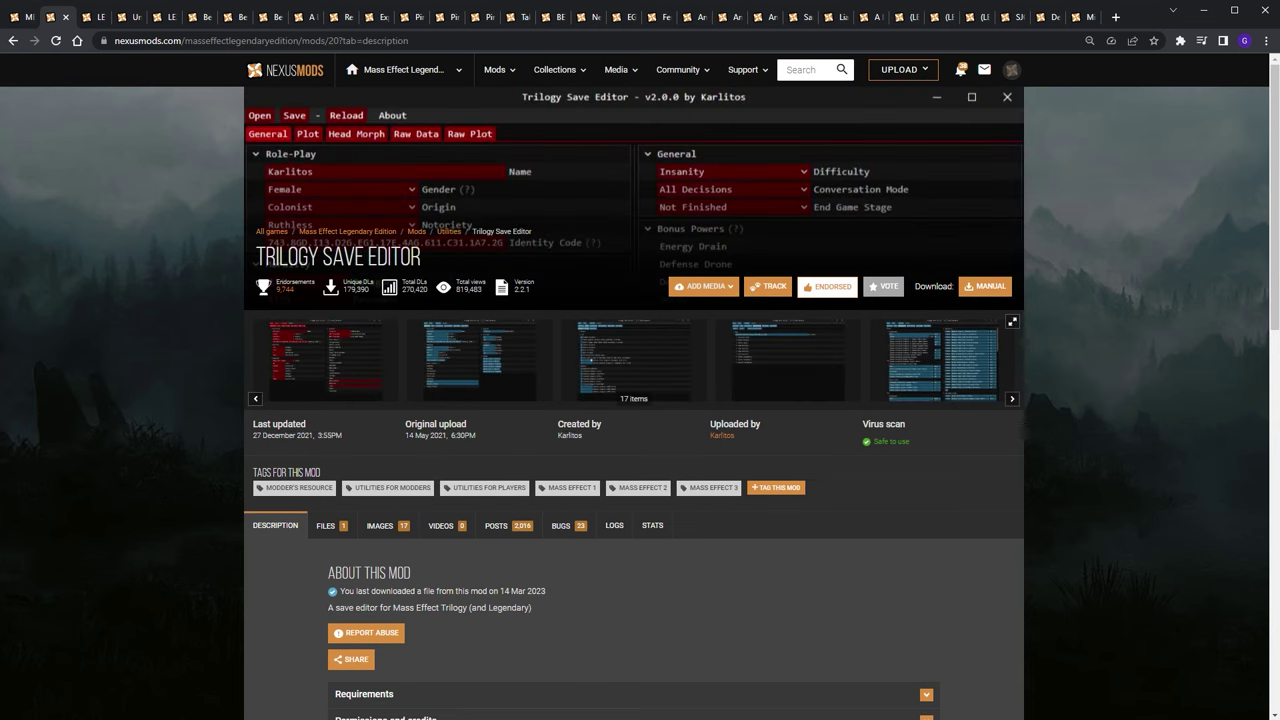
# - Return to the ME3Tweaks Mod Manager mod page on Nexus Mods
pyautogui.click(27, 18)
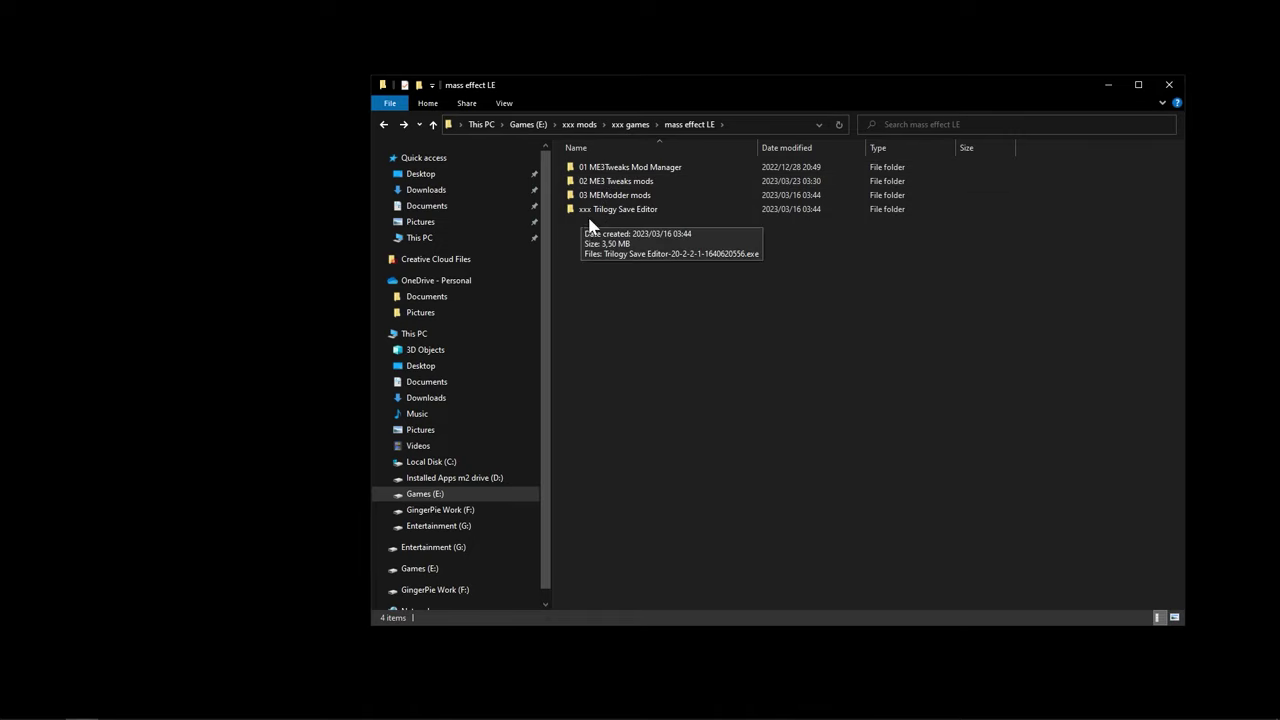
# - Look inside the 02 ME3 Tweaks mods and 03 MEModder mods folders
pyautogui.doubleClick(618, 184)
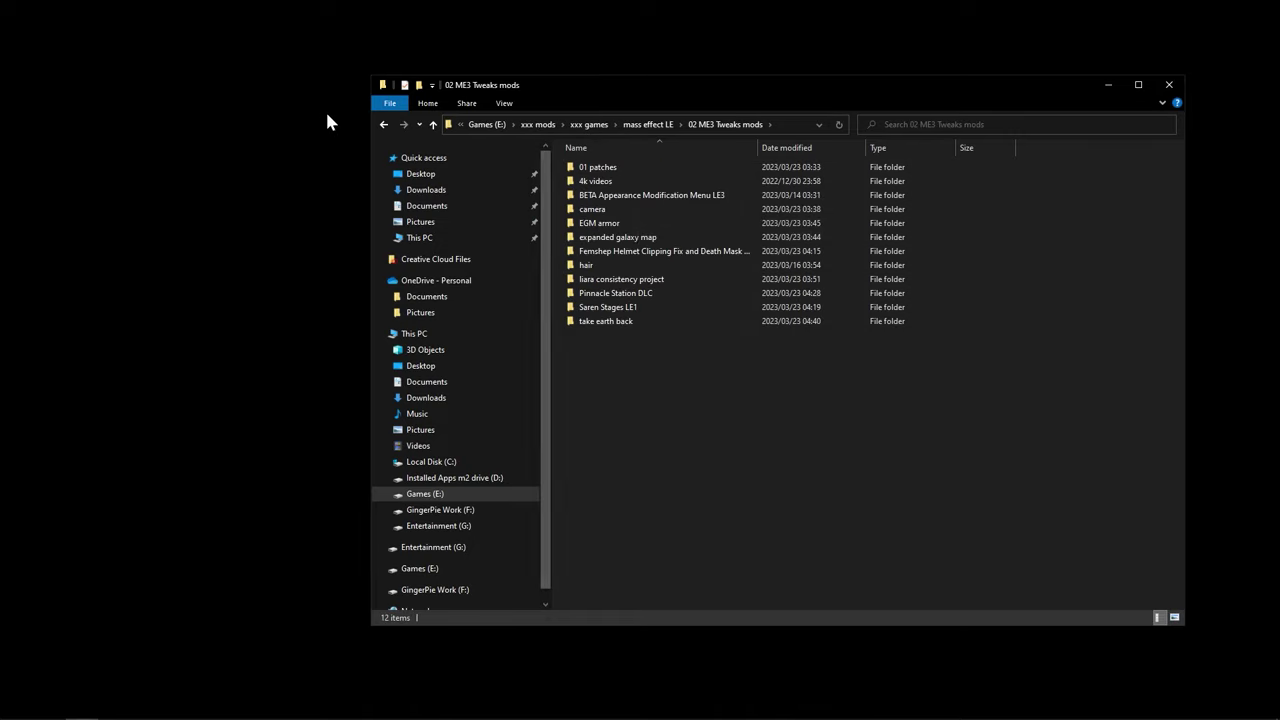
pyautogui.click(383, 124)
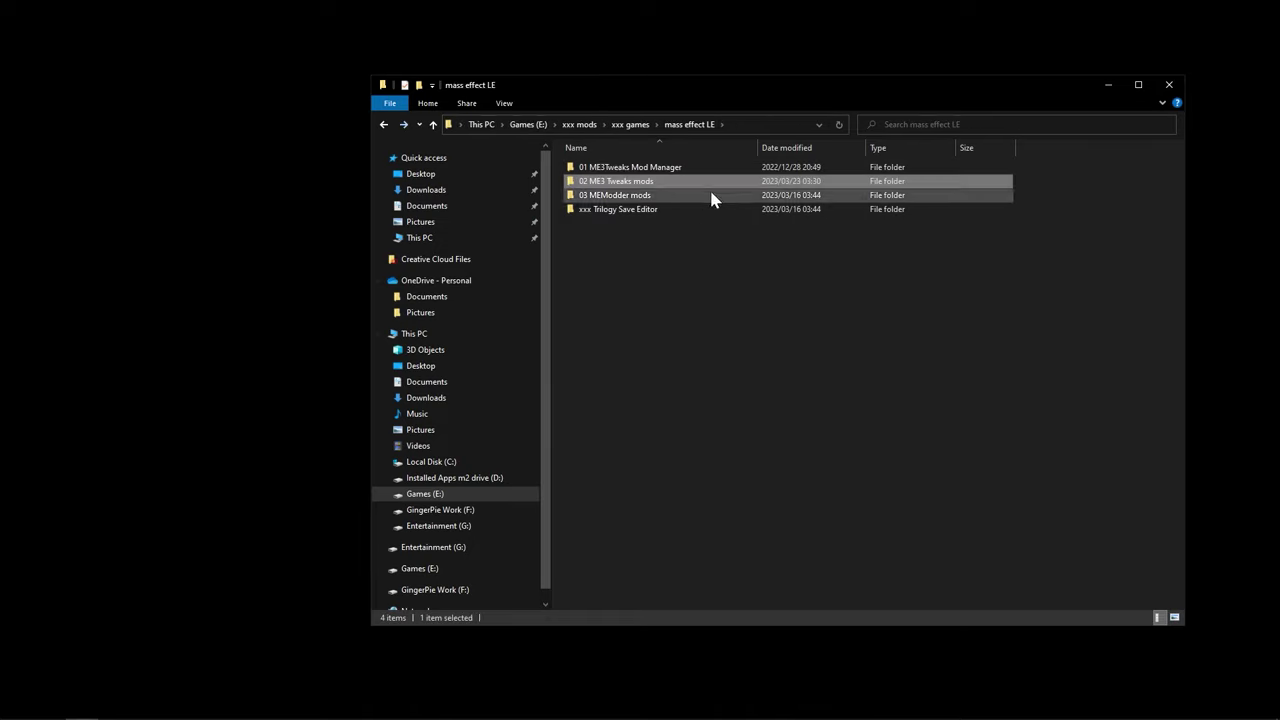
pyautogui.click(640, 200)
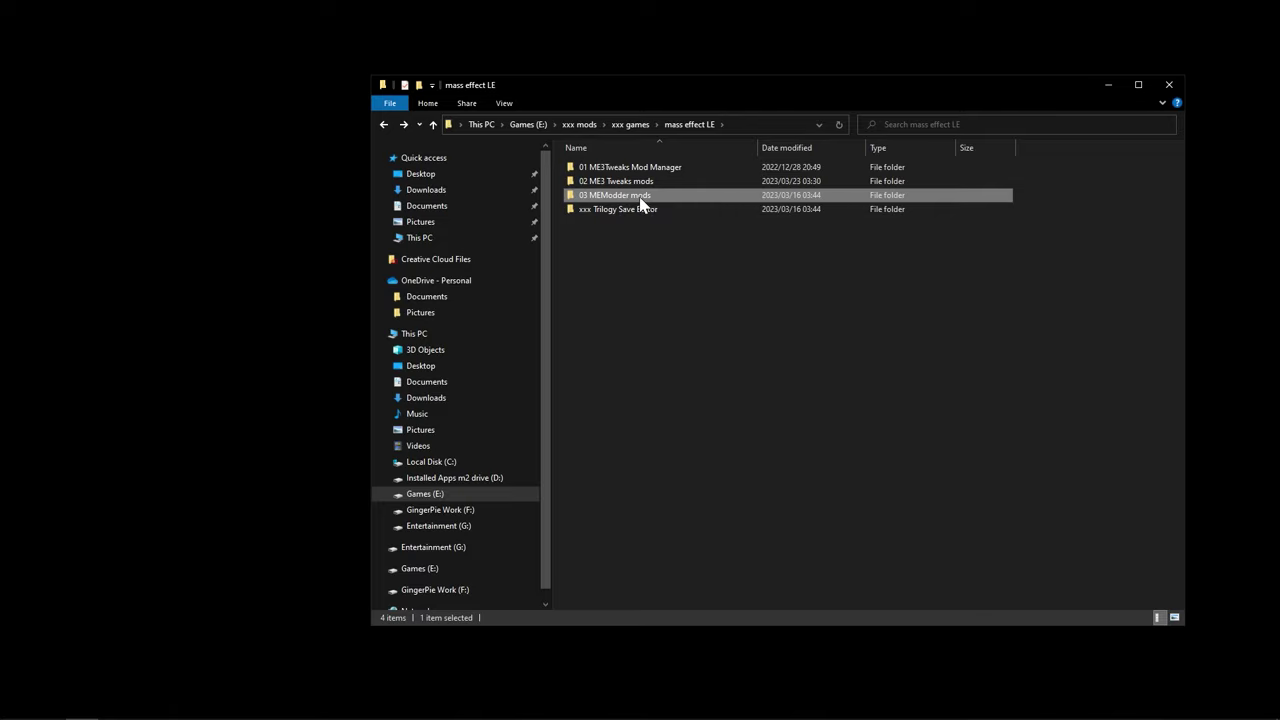
pyautogui.doubleClick(642, 202)
pyautogui.click(384, 124)
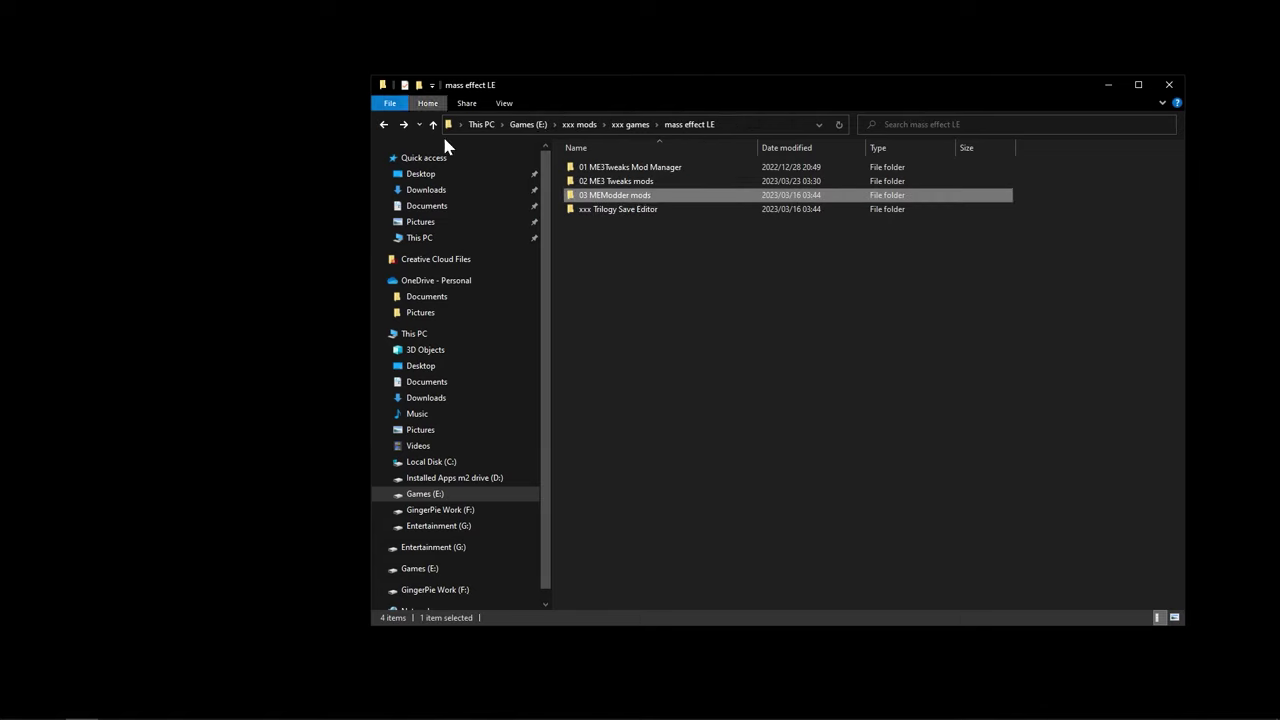
pyautogui.click(643, 185)
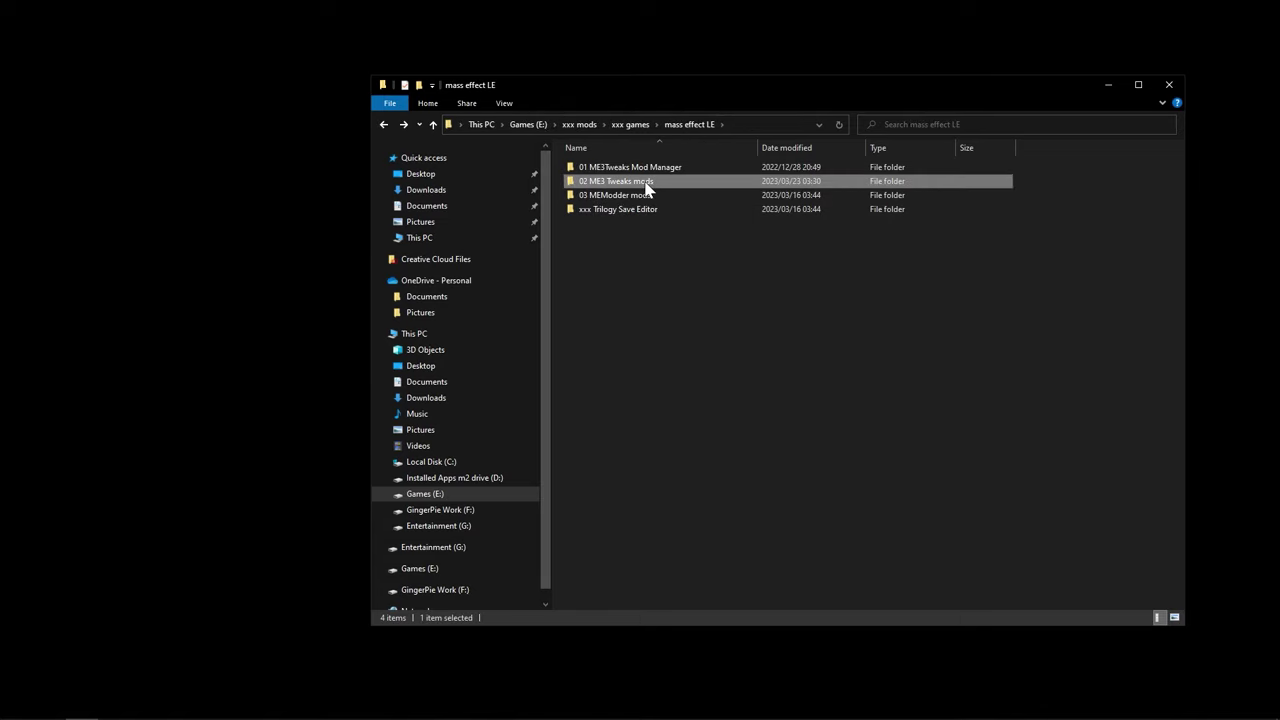
pyautogui.doubleClick(645, 184)
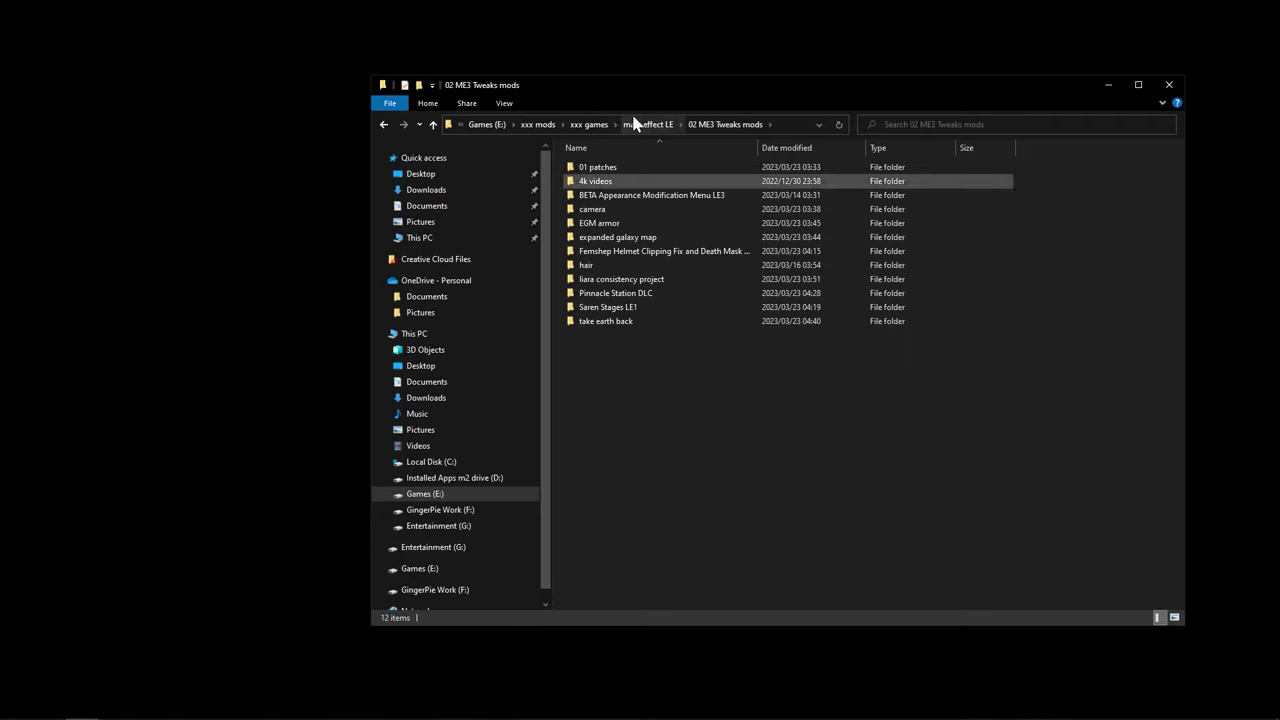
pyautogui.click(384, 123)
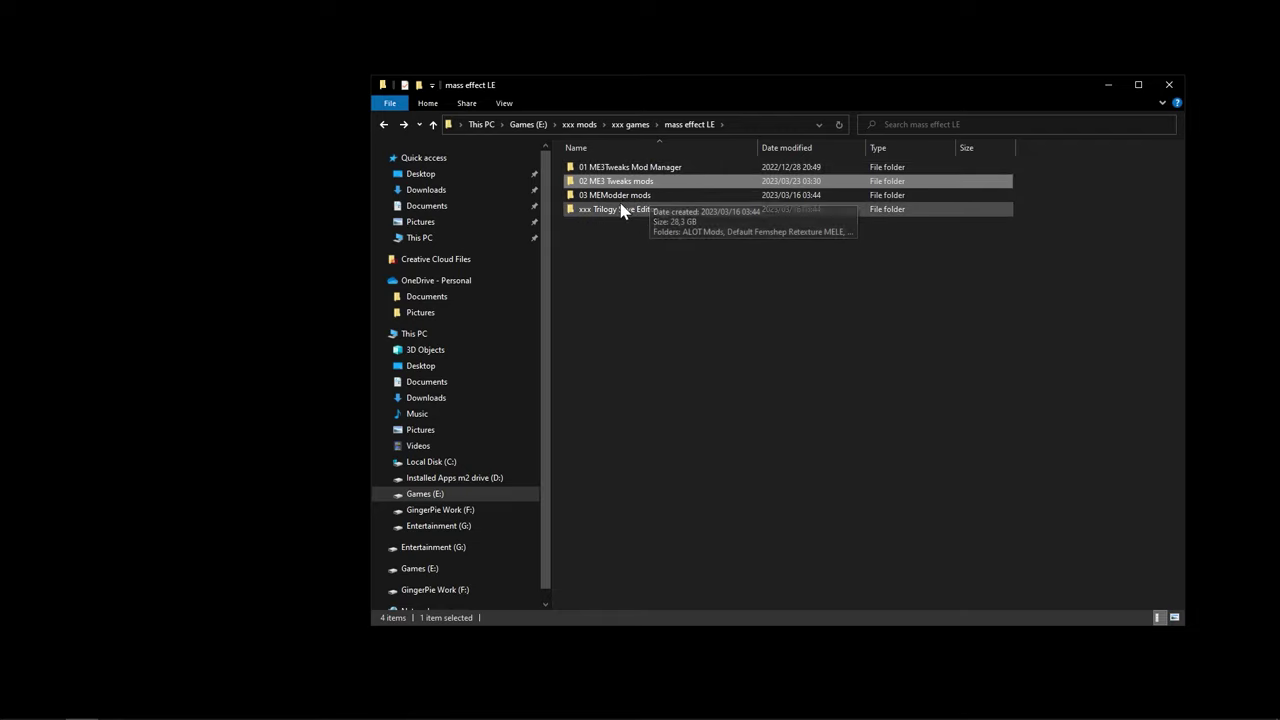
# - Check xxx Trilogy Save Editor, then open 01 ME3Tweaks Mod Manager and run the Build 8.0.1 installer
pyautogui.click(632, 212)
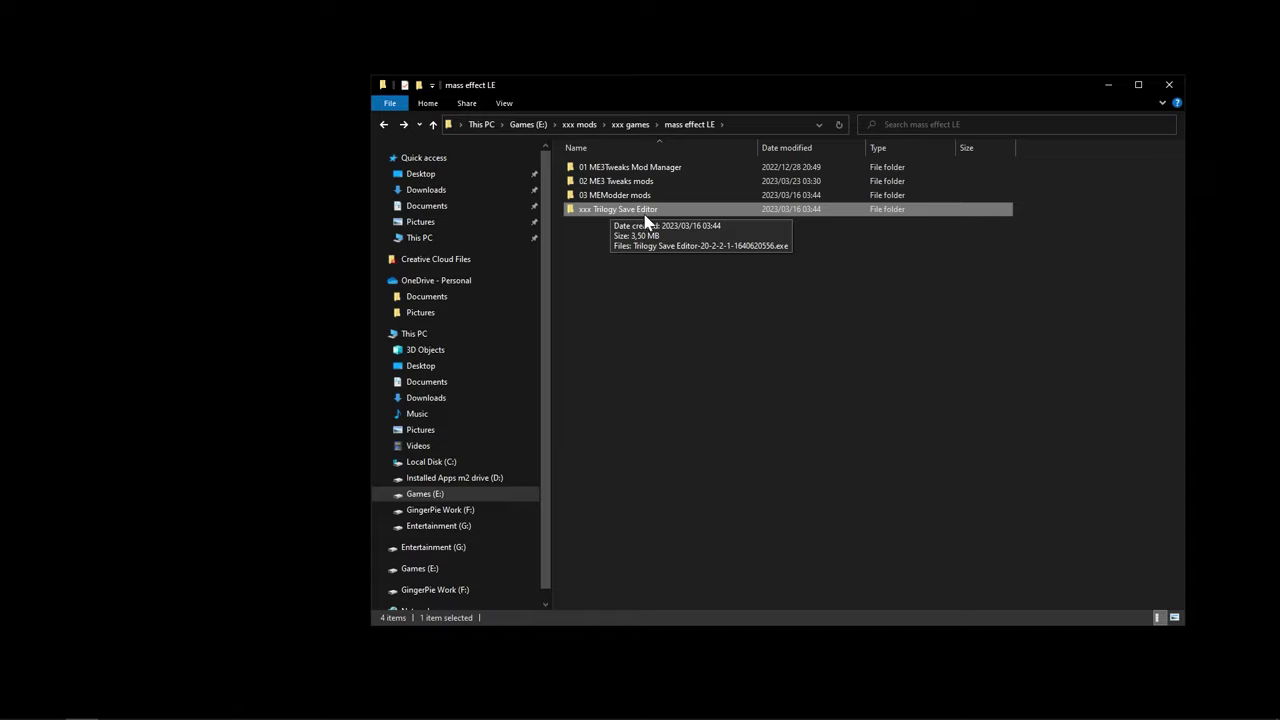
pyautogui.doubleClick(629, 212)
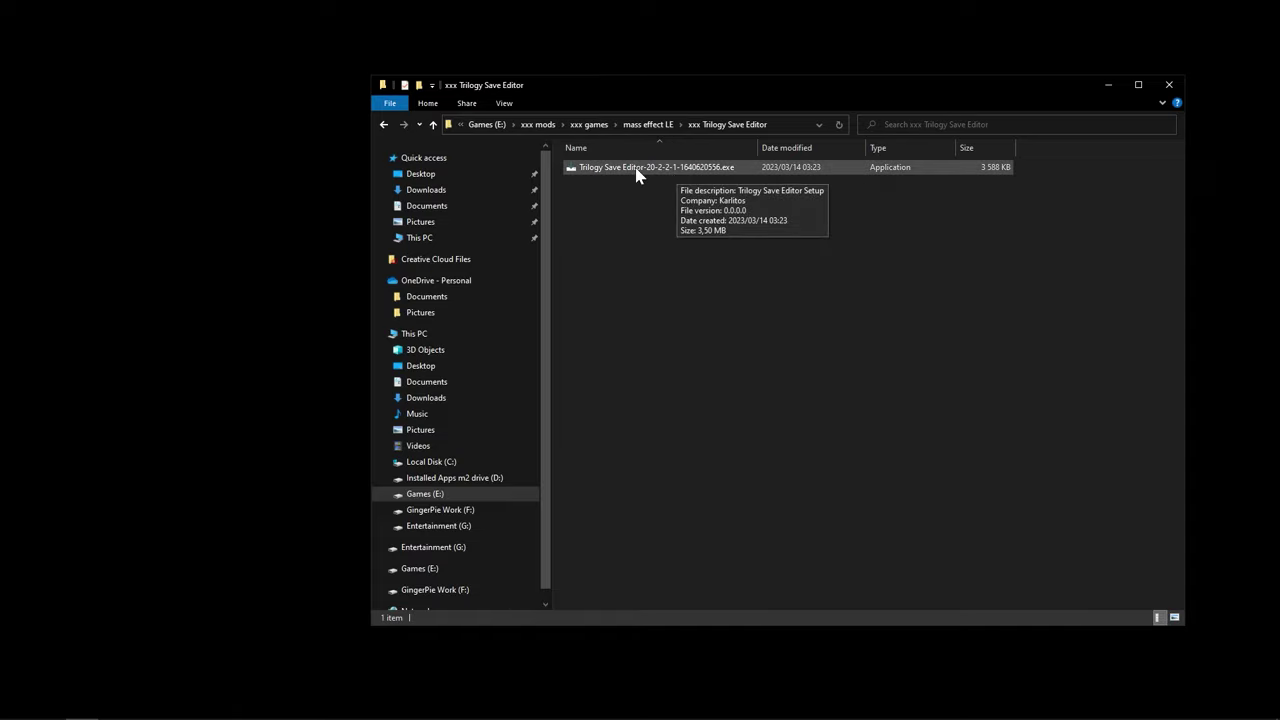
pyautogui.click(385, 125)
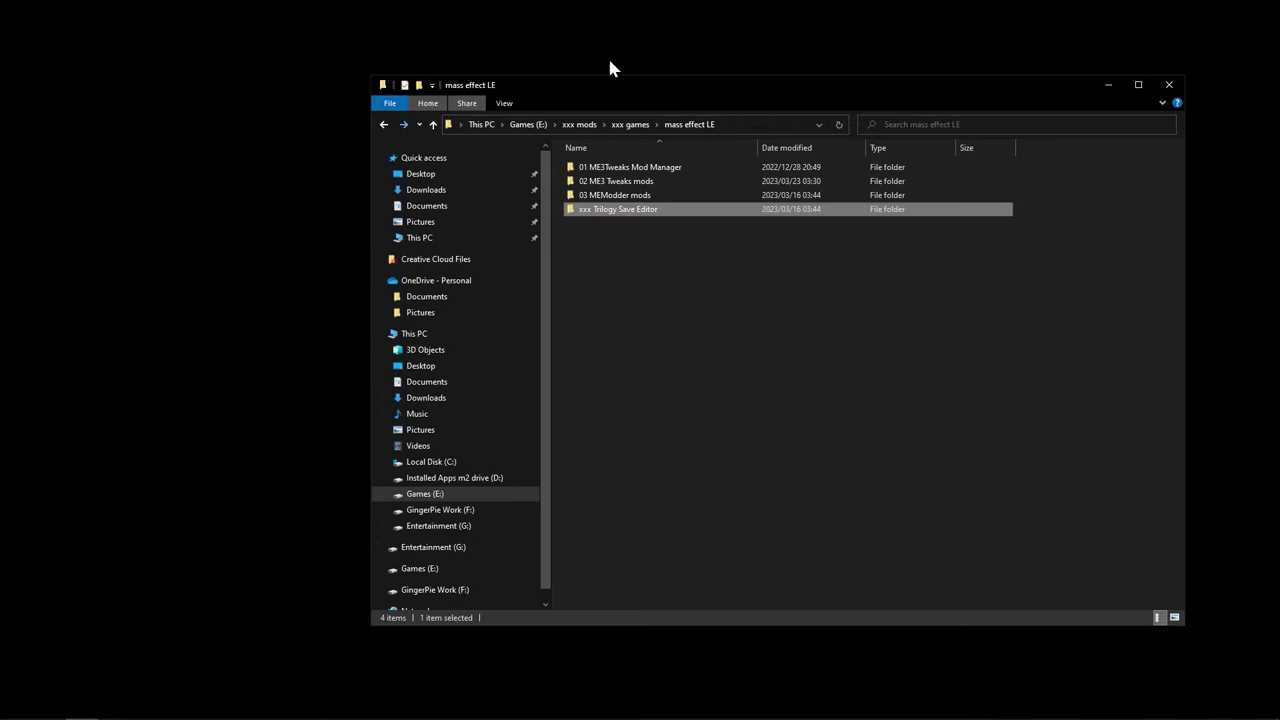
pyautogui.doubleClick(650, 168)
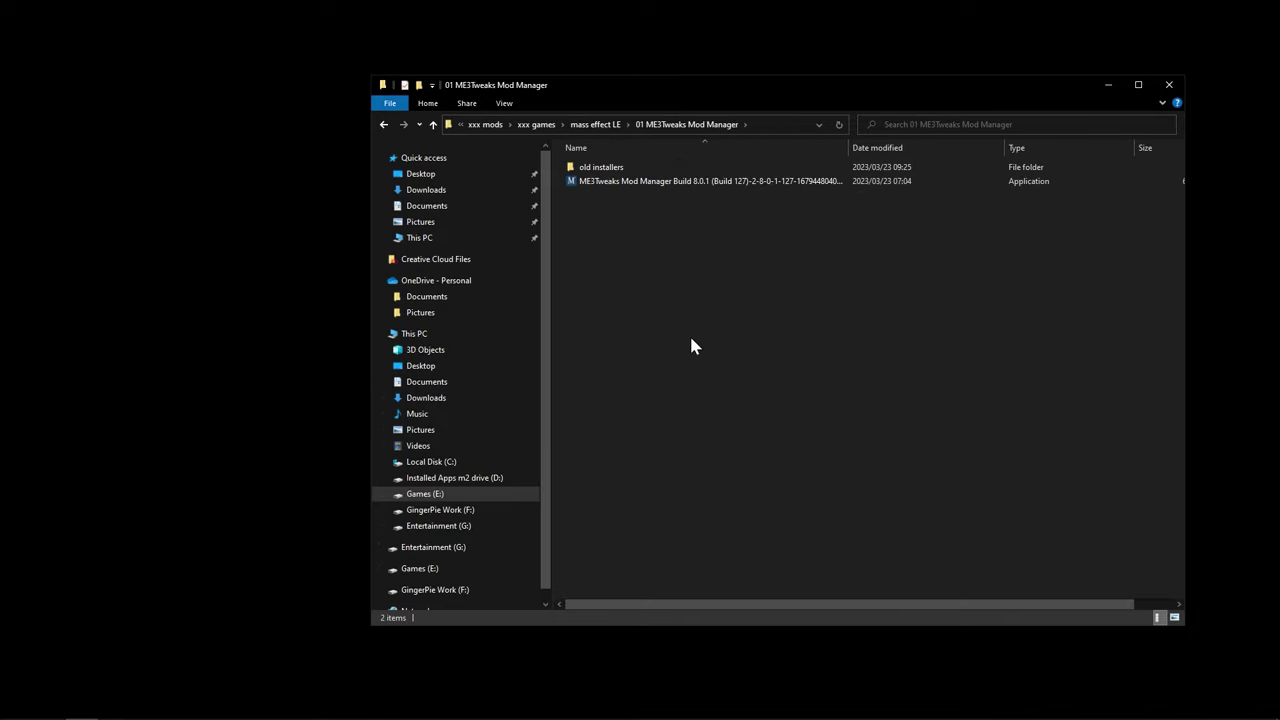
pyautogui.doubleClick(626, 188)
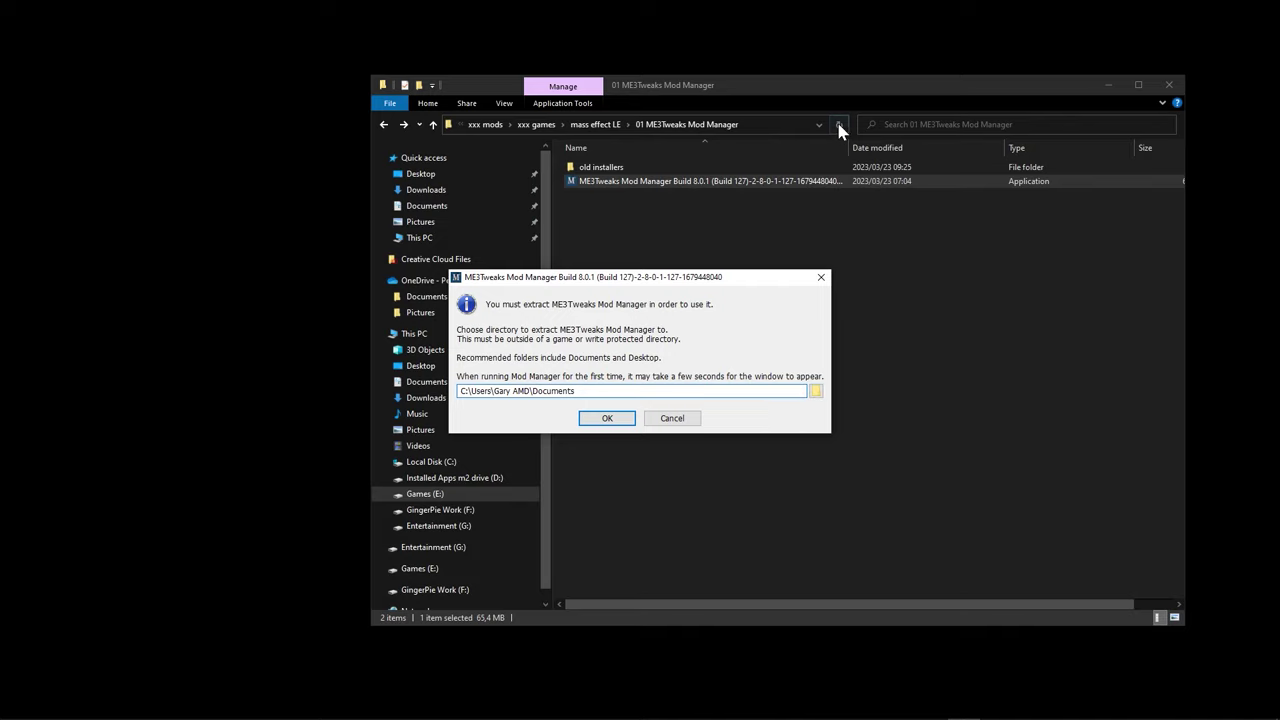
# - Extract the Mod Manager to E:\xxx mods\xxx games\mass effect LE\01 ME3Tweaks Mod Manager
pyautogui.click(816, 391)
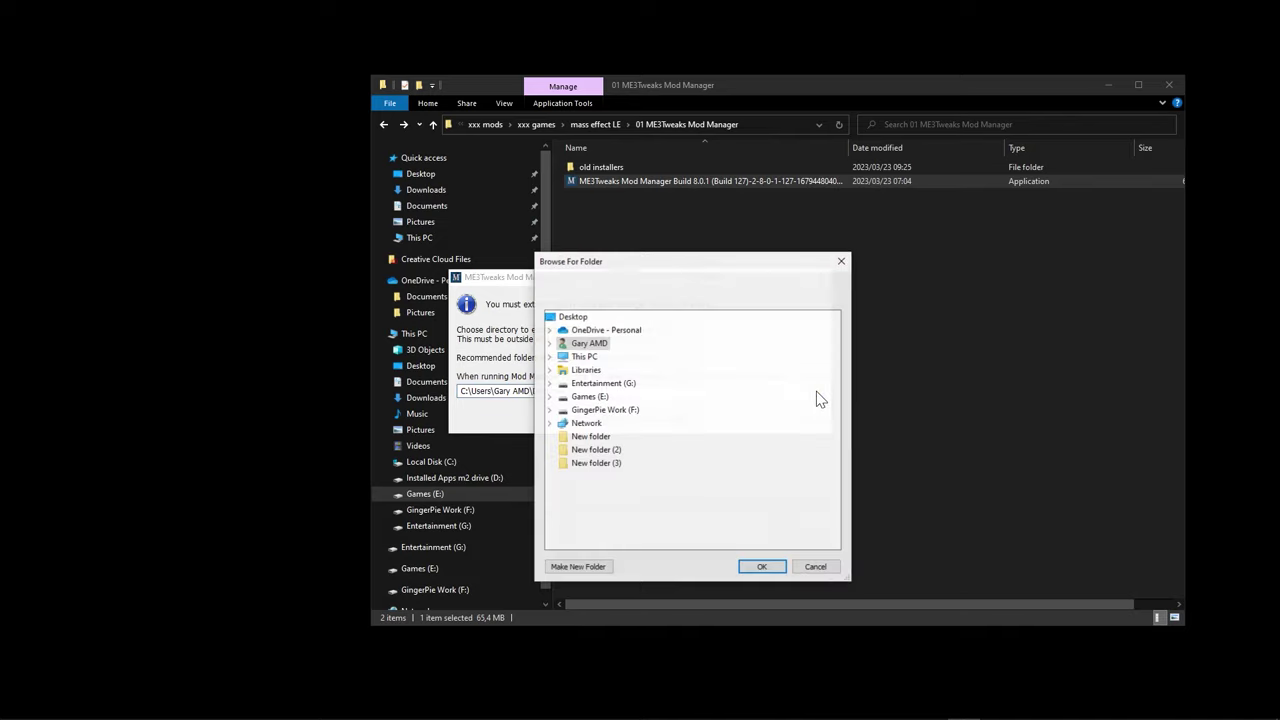
pyautogui.doubleClick(578, 397)
pyautogui.scroll(-5, 645, 440)
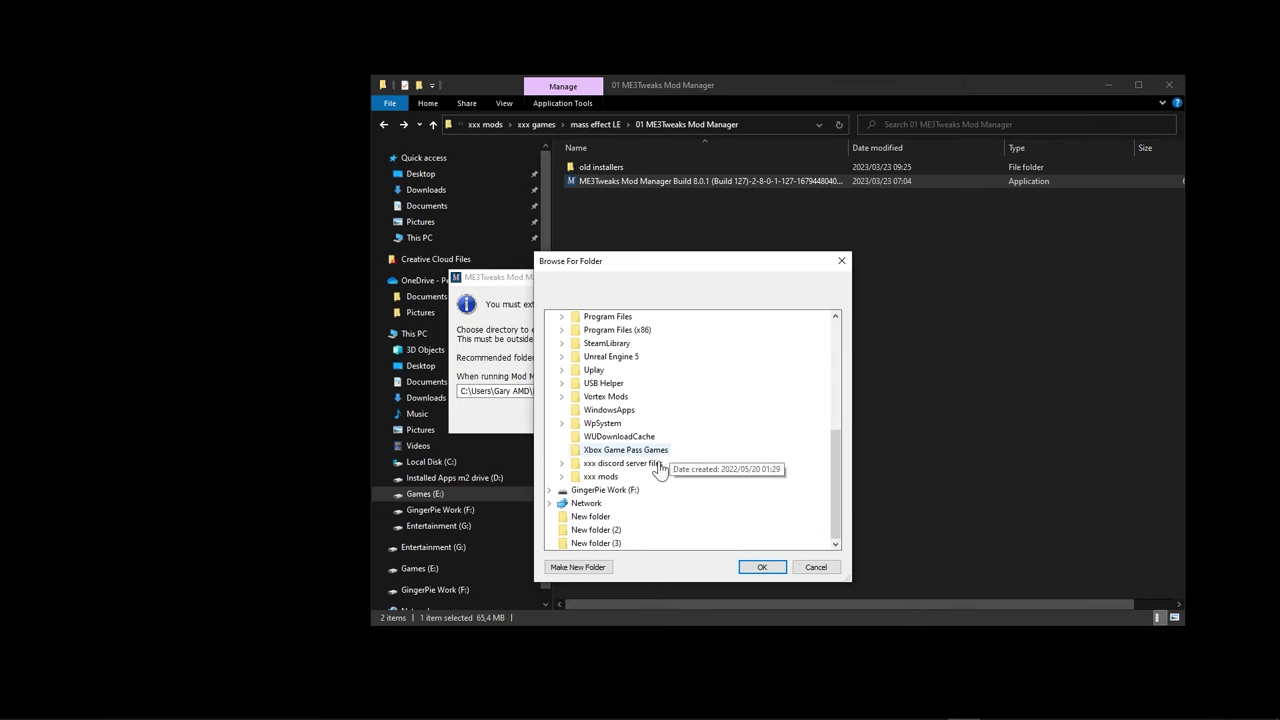
pyautogui.doubleClick(648, 478)
pyautogui.scroll(-2, 673, 455)
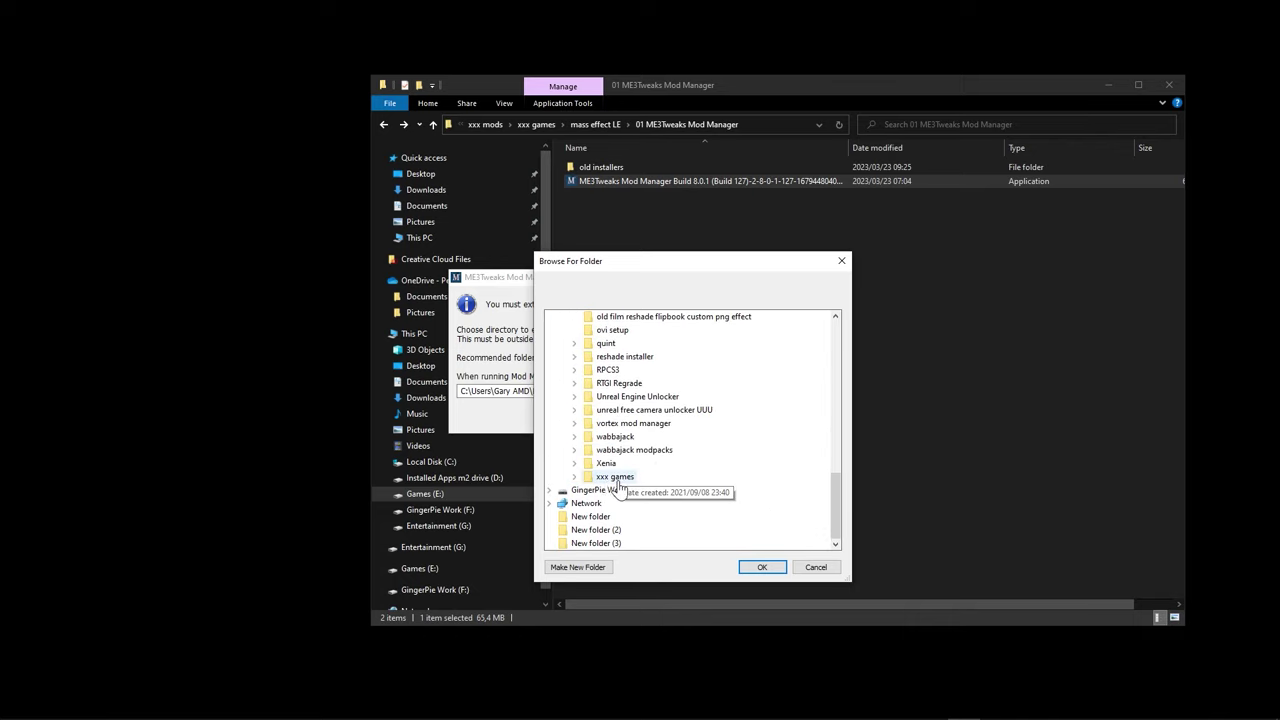
pyautogui.doubleClick(612, 477)
pyautogui.scroll(-2, 700, 430)
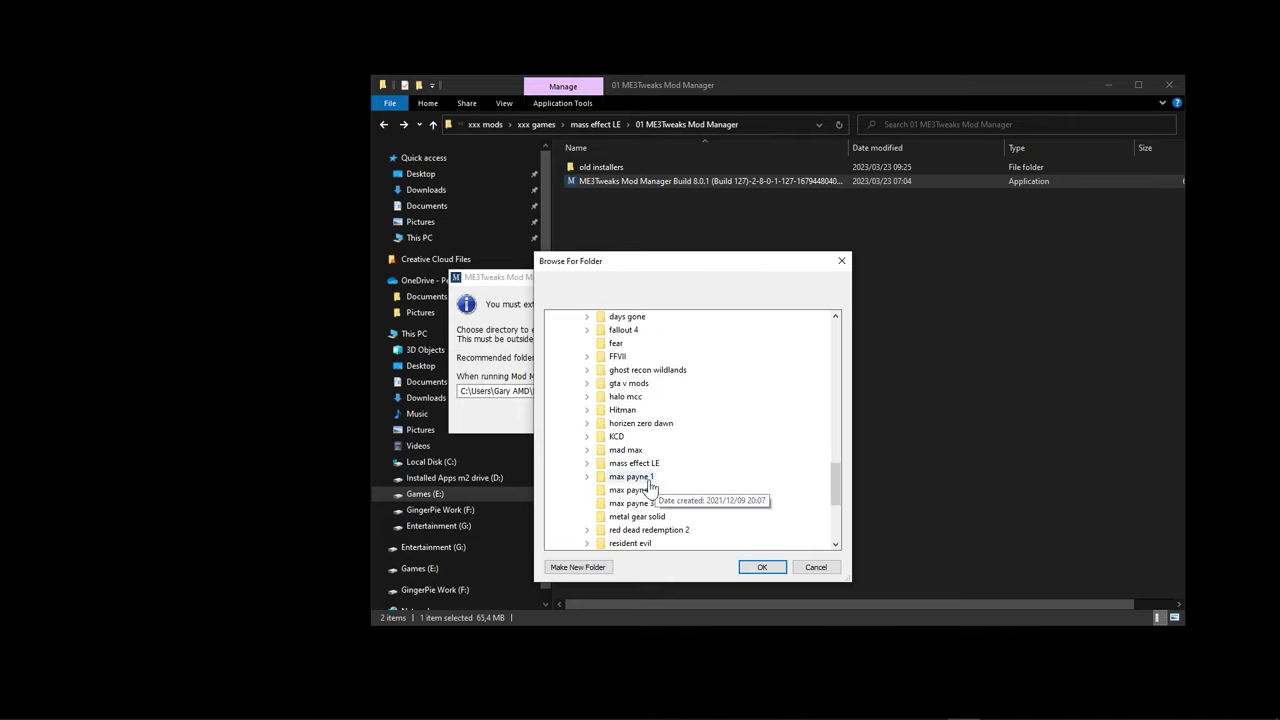
pyautogui.doubleClick(634, 463)
pyautogui.doubleClick(673, 477)
pyautogui.scroll(-2, 760, 480)
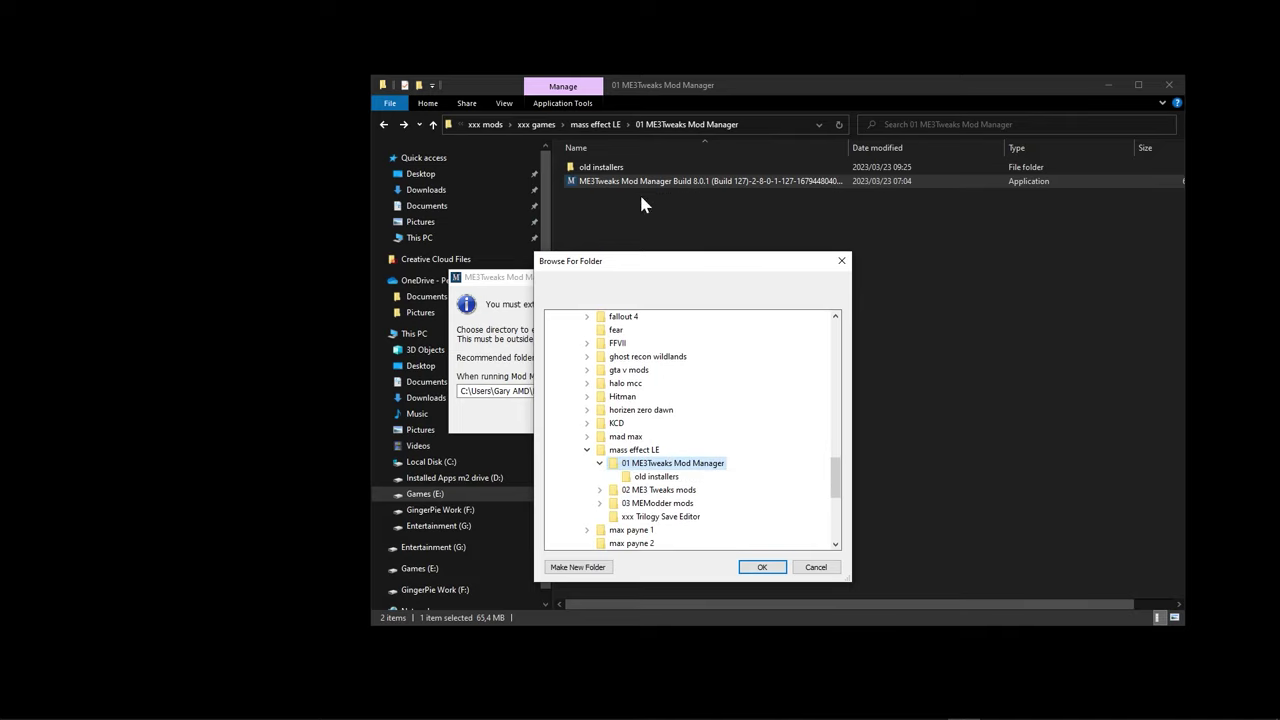
pyautogui.click(762, 567)
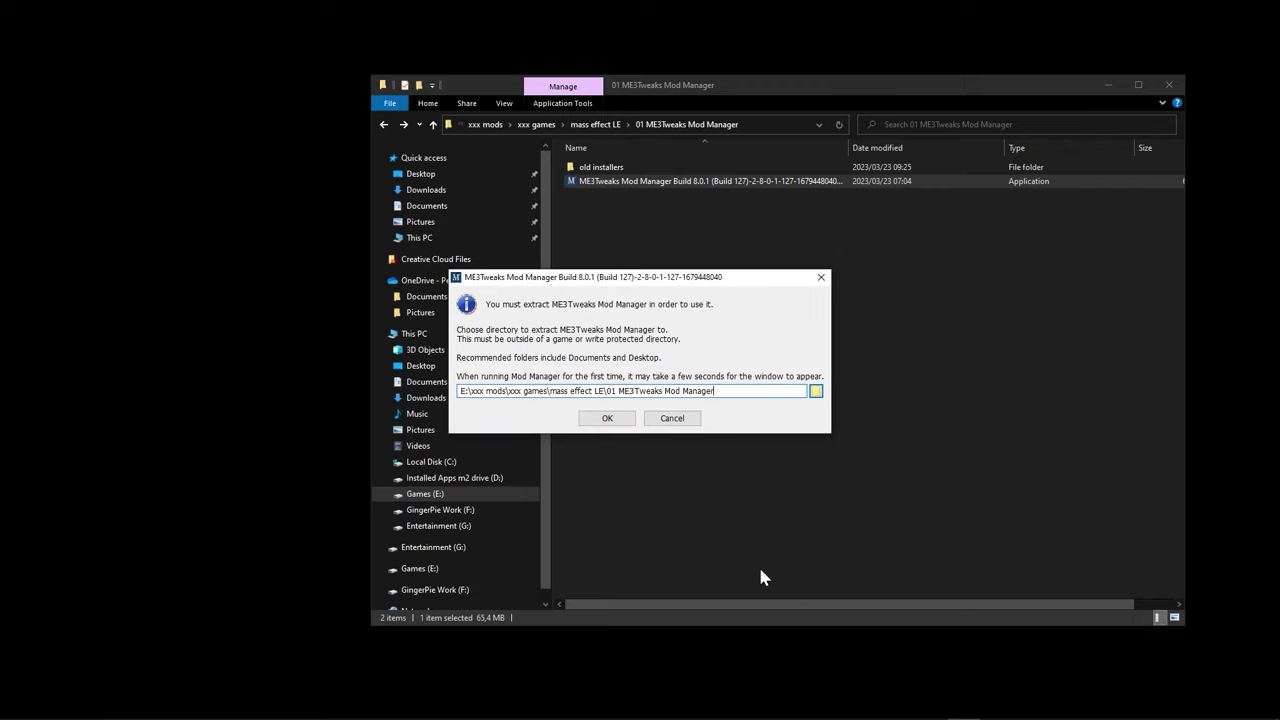
pyautogui.click(609, 418)
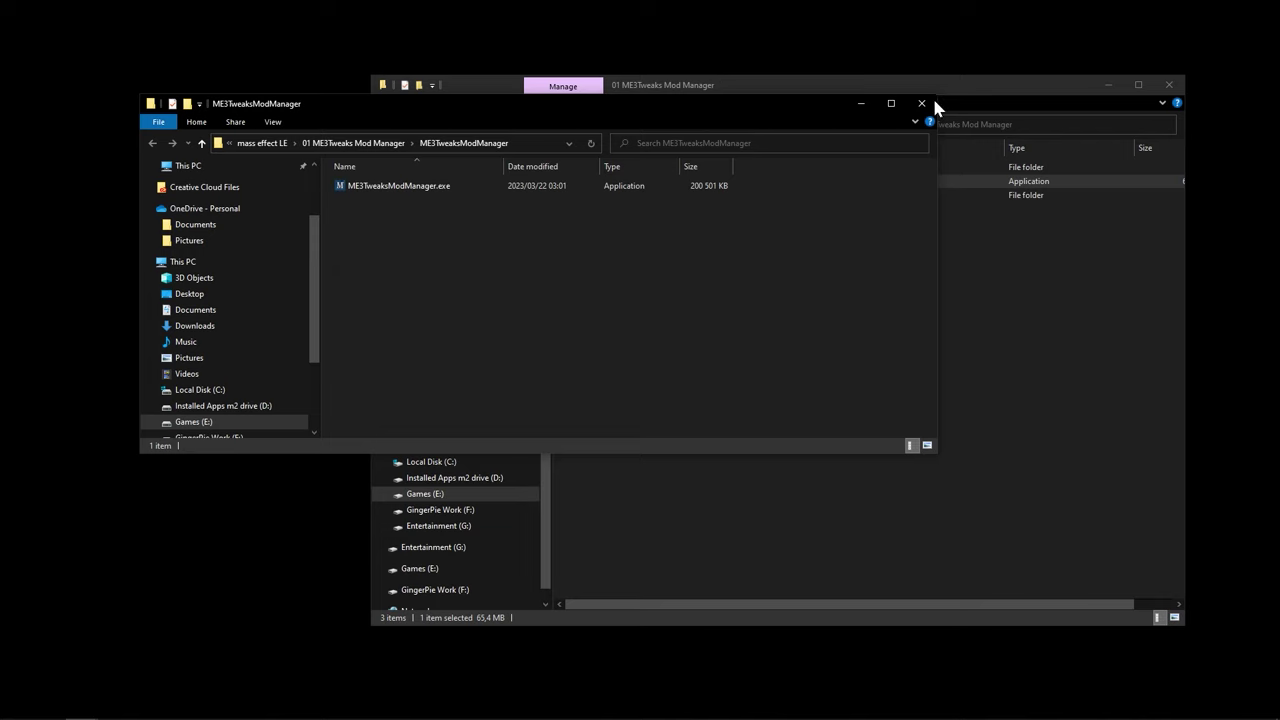
# - Close the extra window and launch ME3TweaksModManager.exe from the new ME3TweaksModManager folder
pyautogui.click(922, 104)
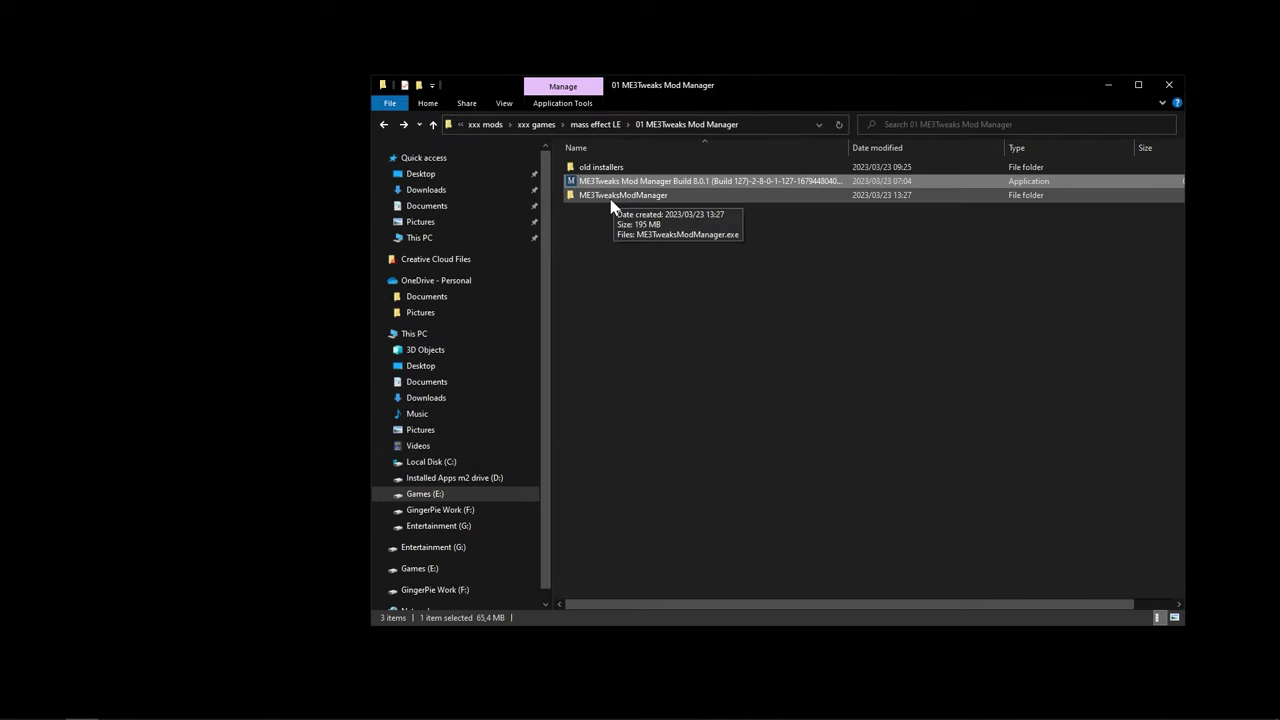
pyautogui.click(614, 198)
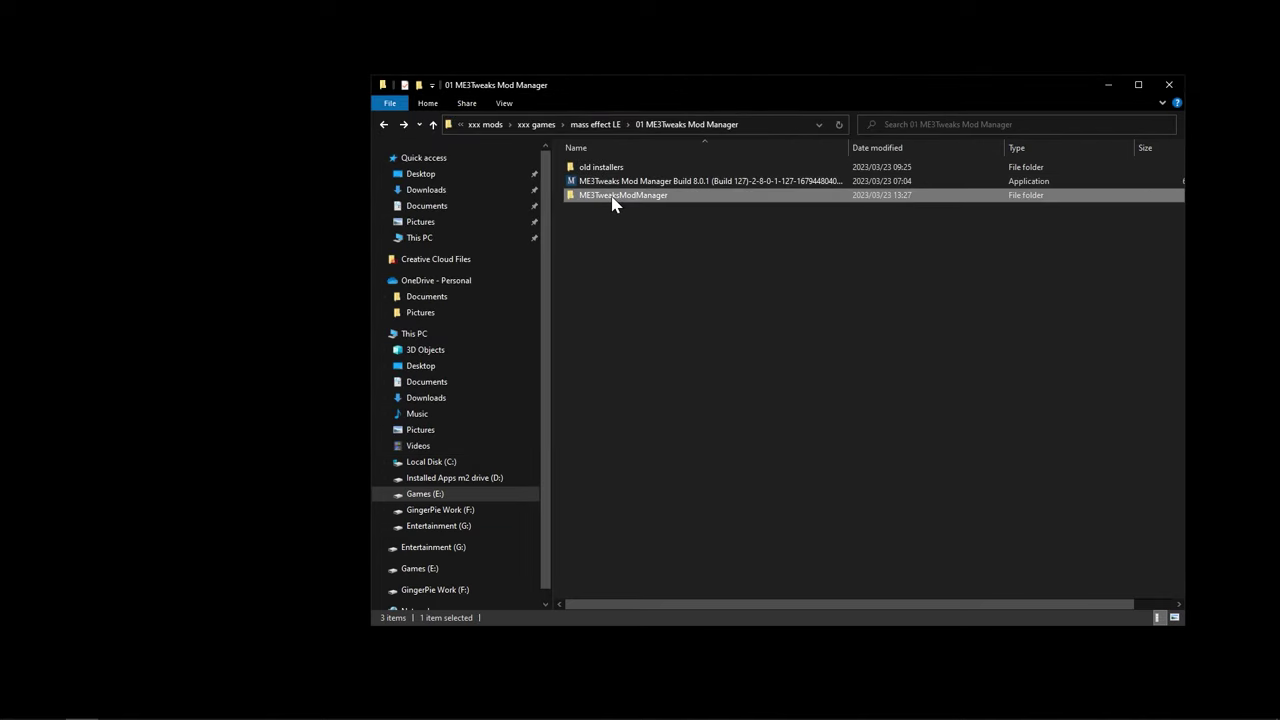
pyautogui.doubleClick(612, 198)
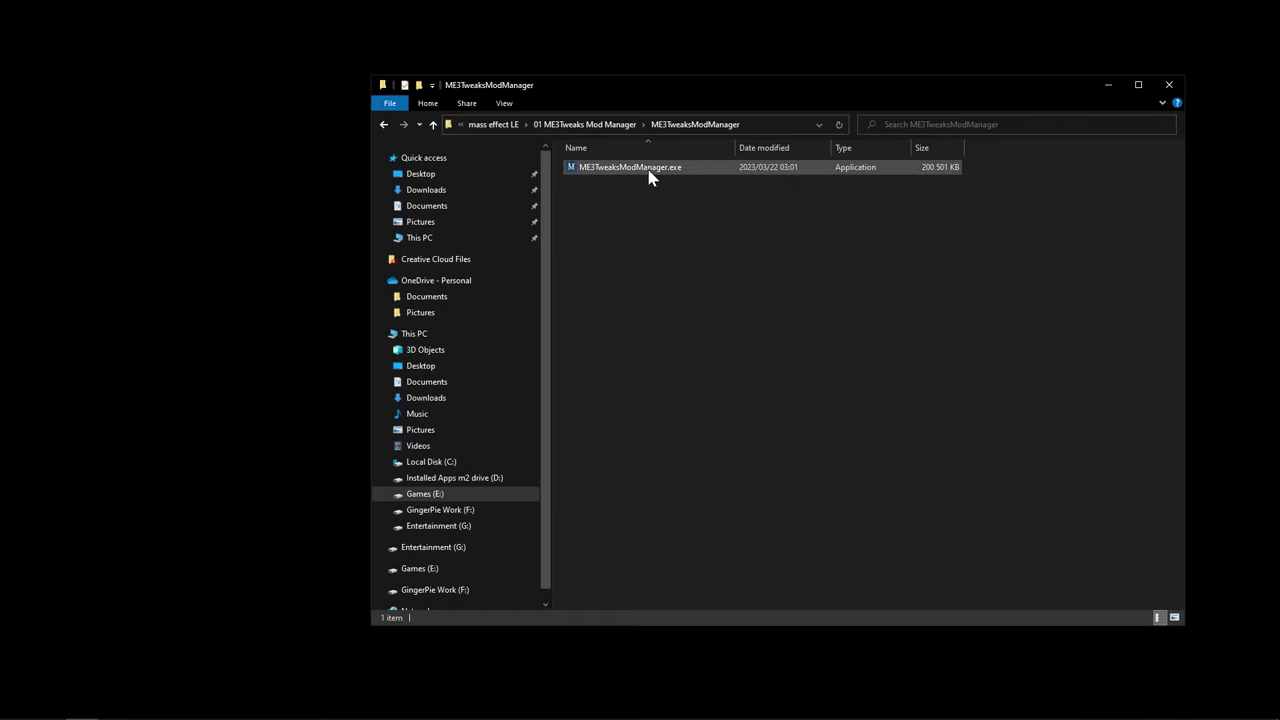
pyautogui.doubleClick(650, 176)
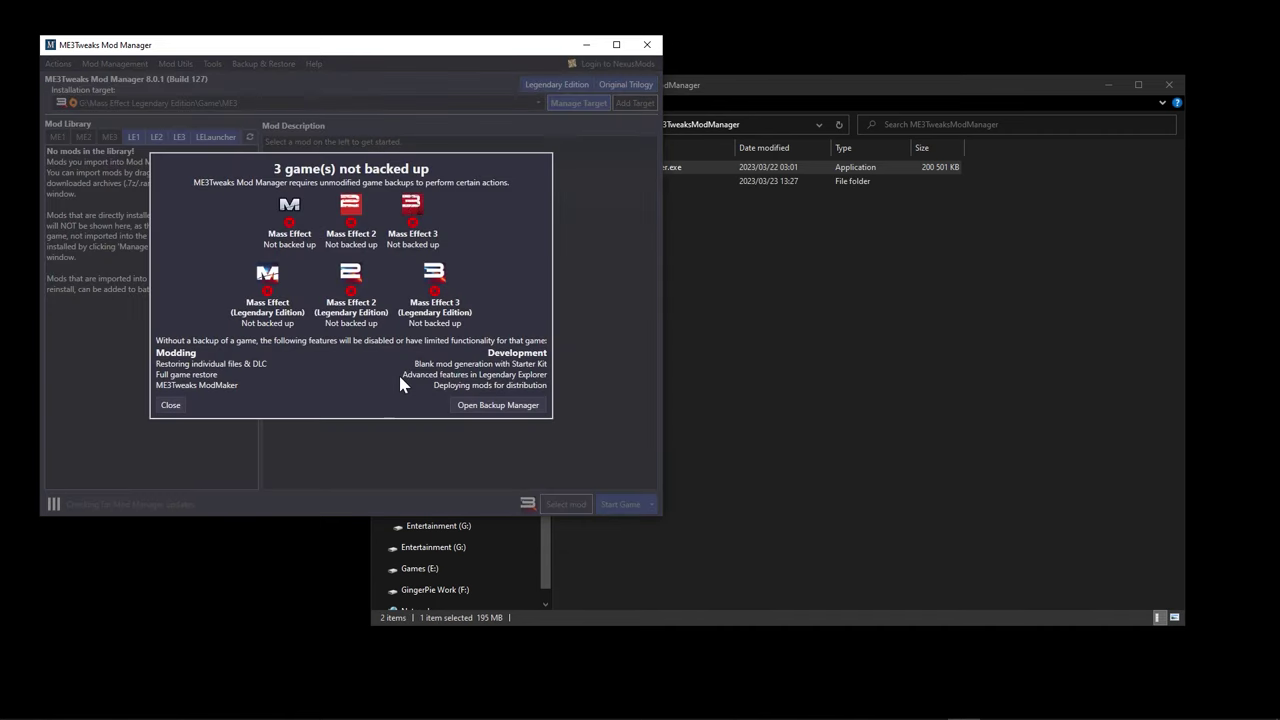
pyautogui.click(852, 91)
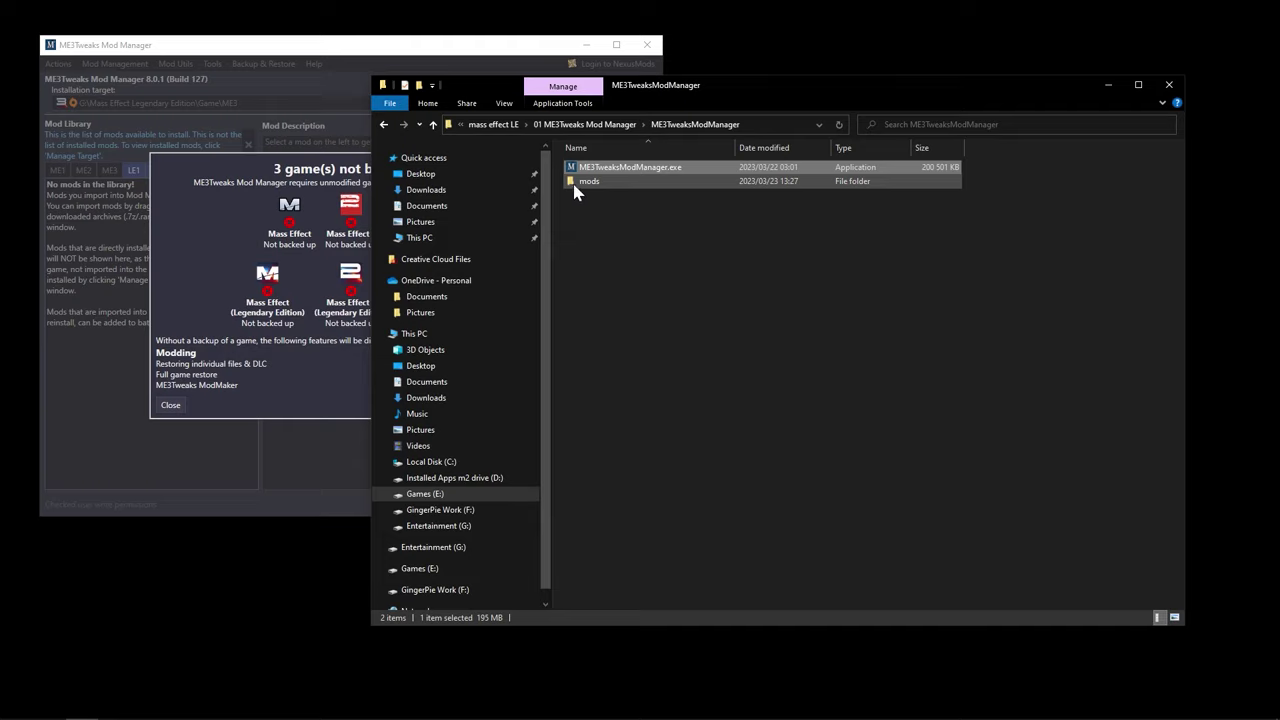
pyautogui.click(416, 45)
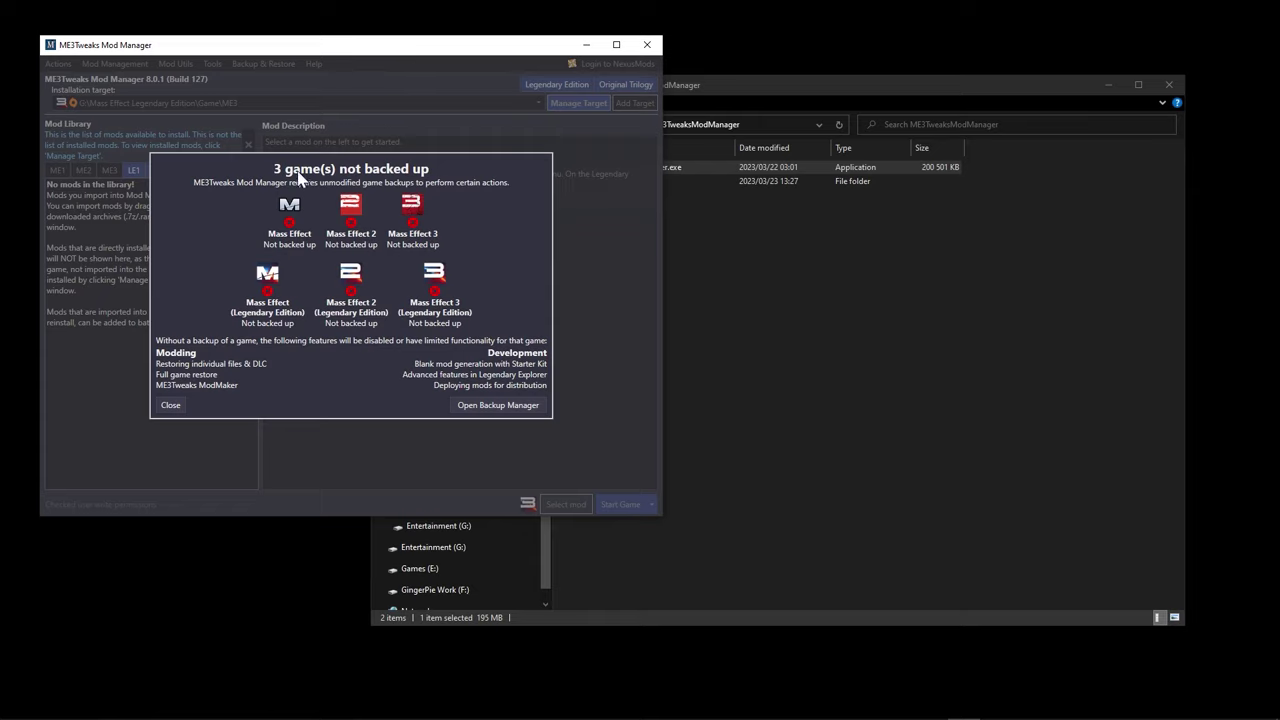